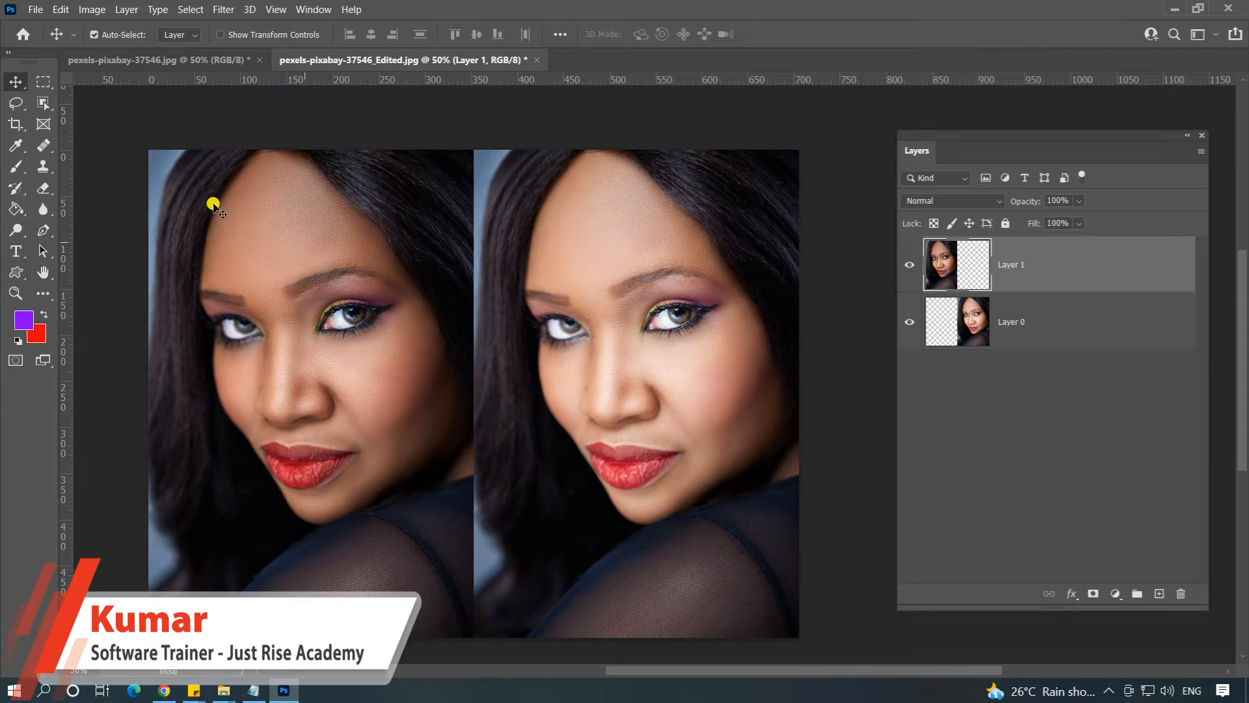
Switch to the unedited pexels-pixabay-37546.jpg document and duplicate its Background layer
click(140, 60)
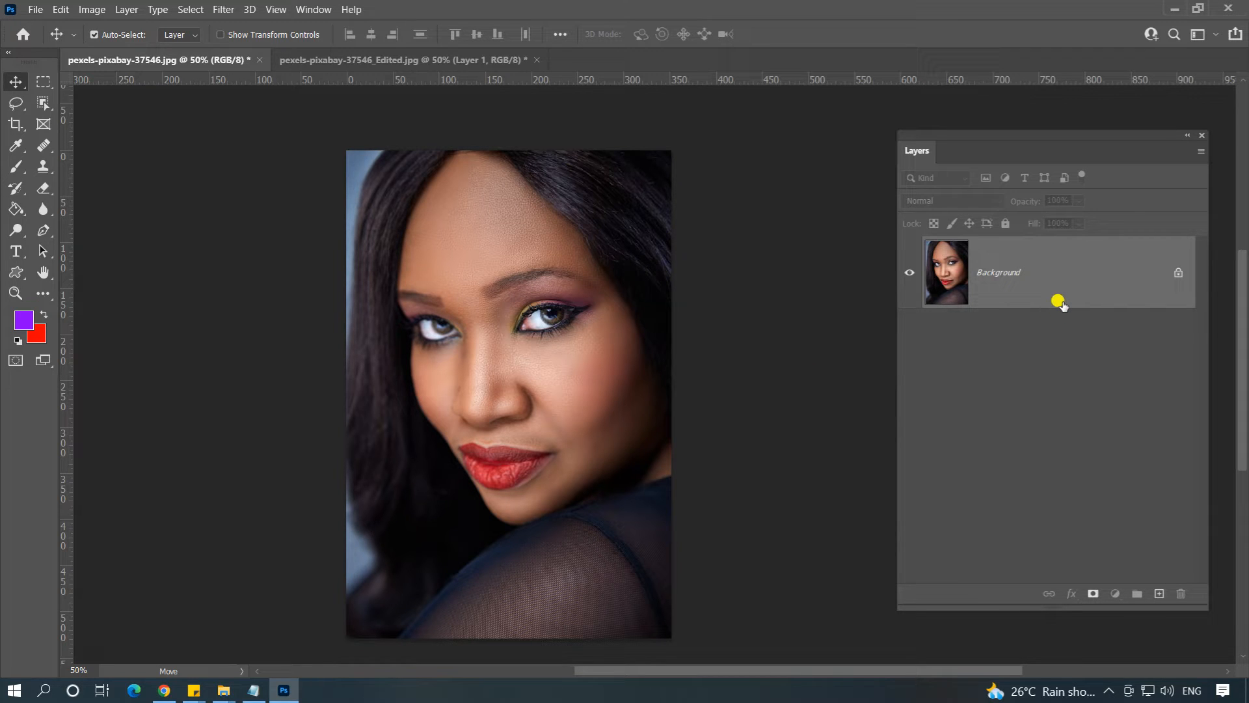
key(ctrl)
key(ctrl+j)
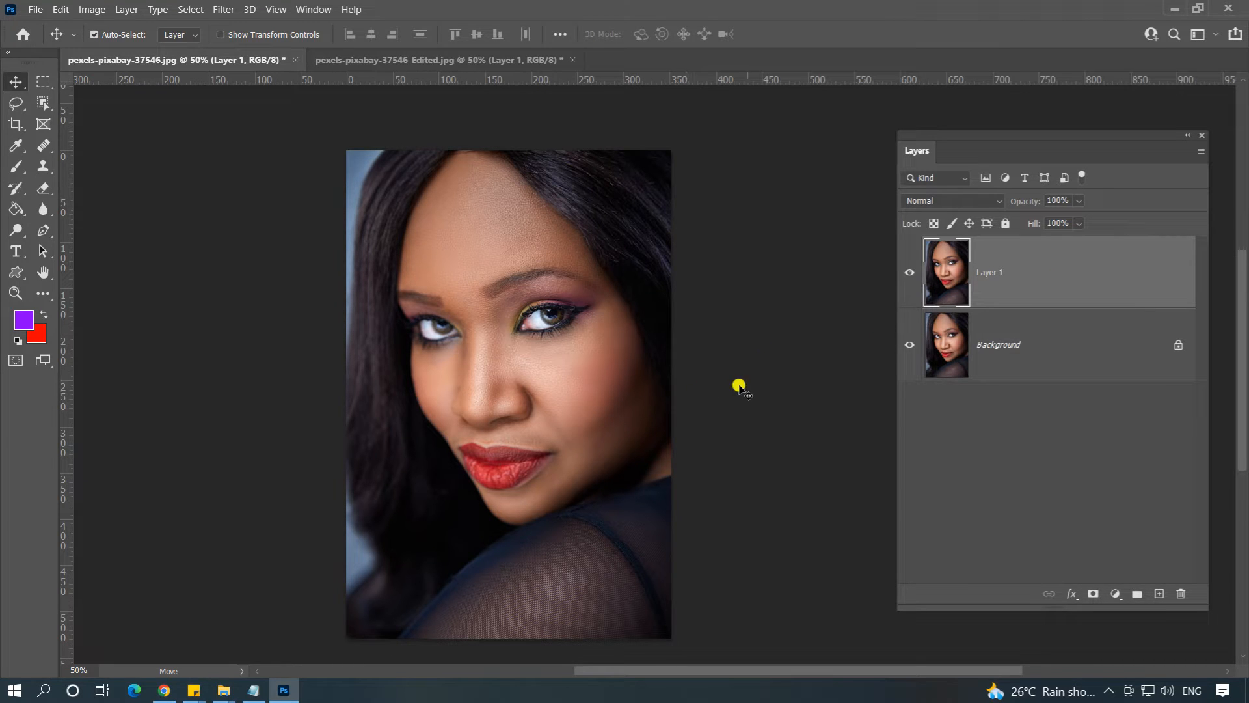
click(15, 363)
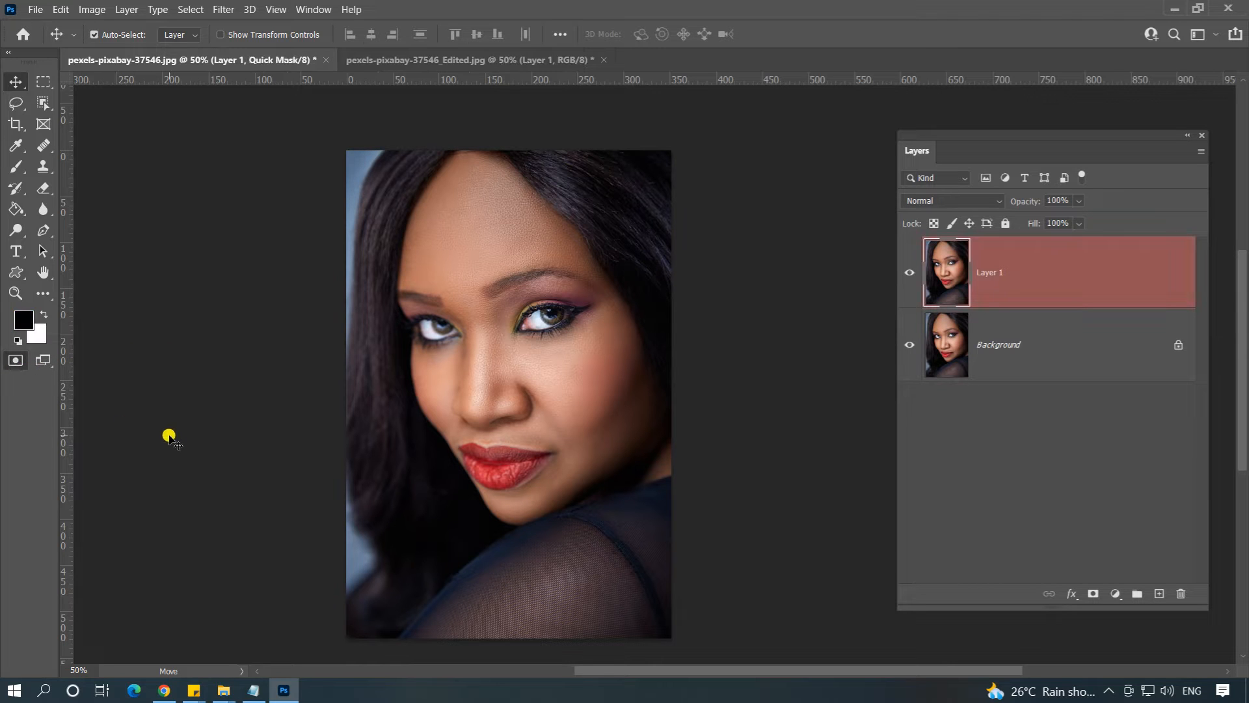
click(15, 361)
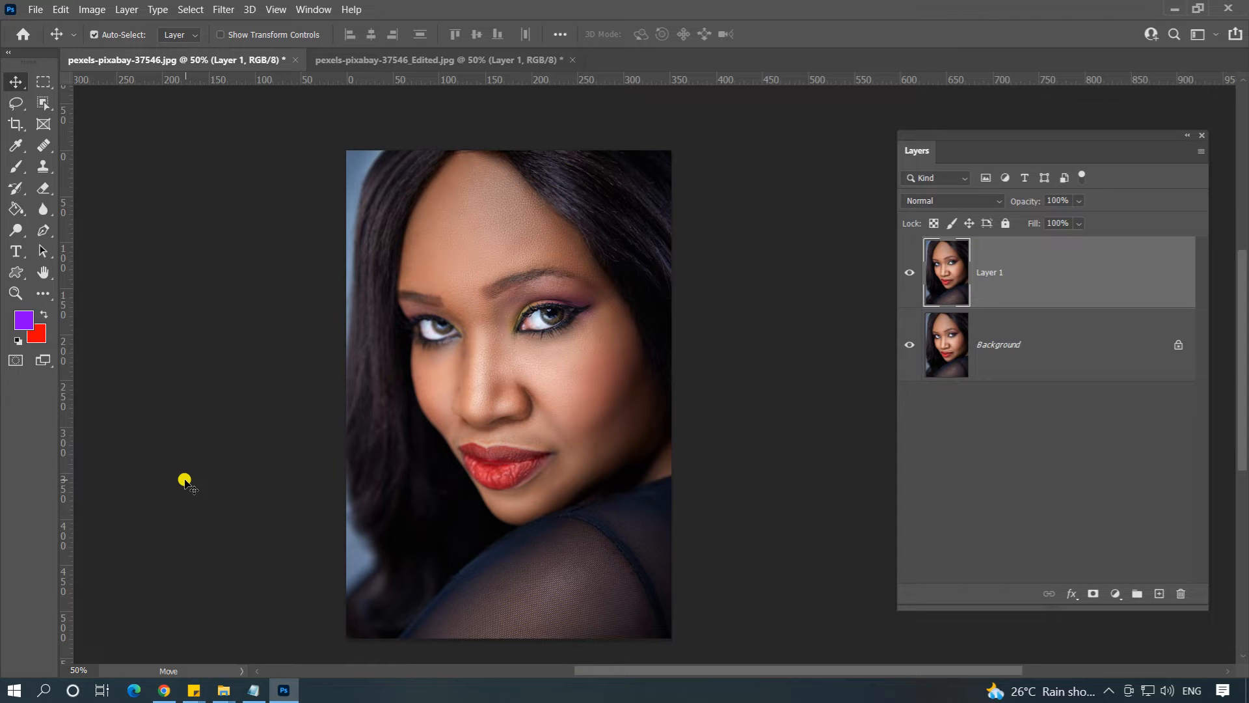
key(q)
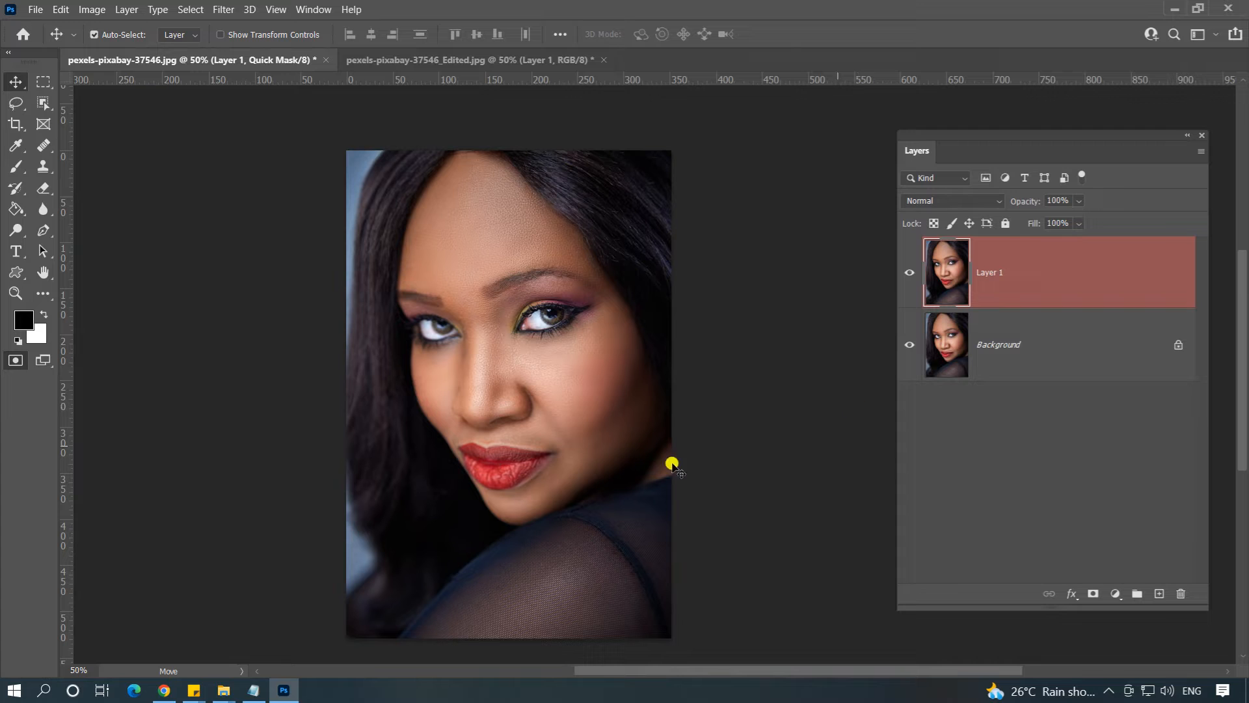
key(q)
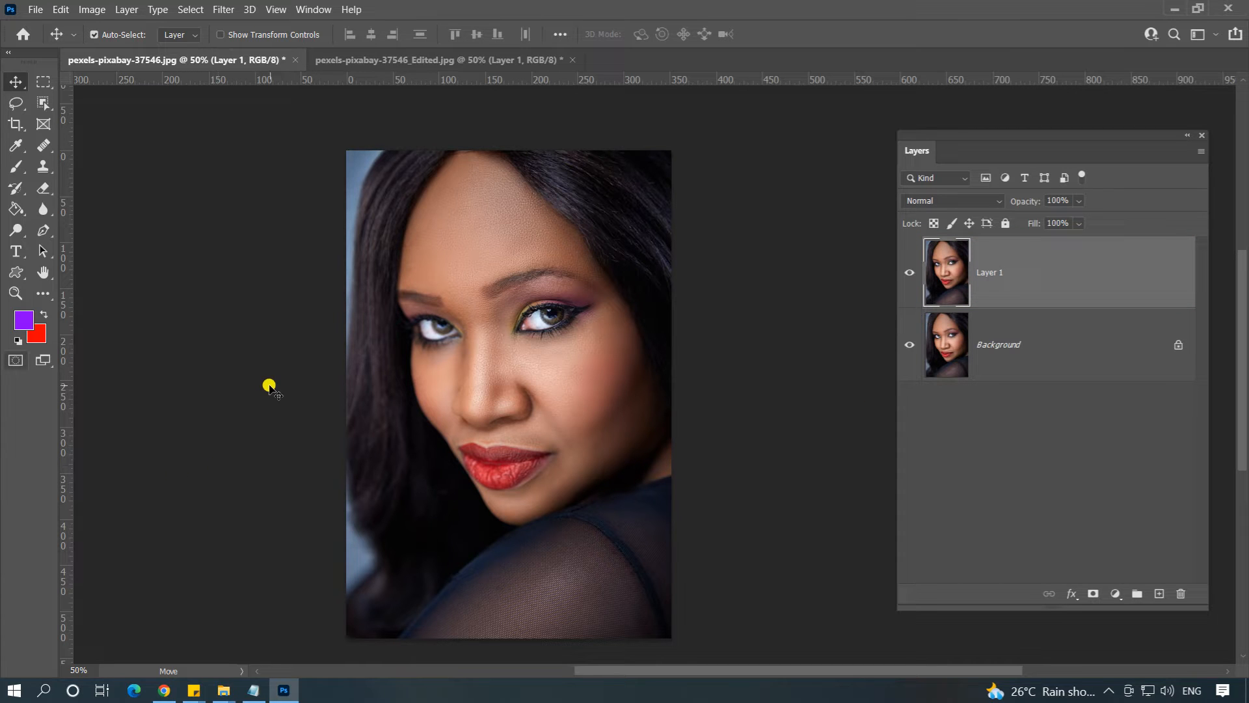
Enter Quick Mask mode with the overlay marking selected areas in red at 50% opacity
double_click(16, 360)
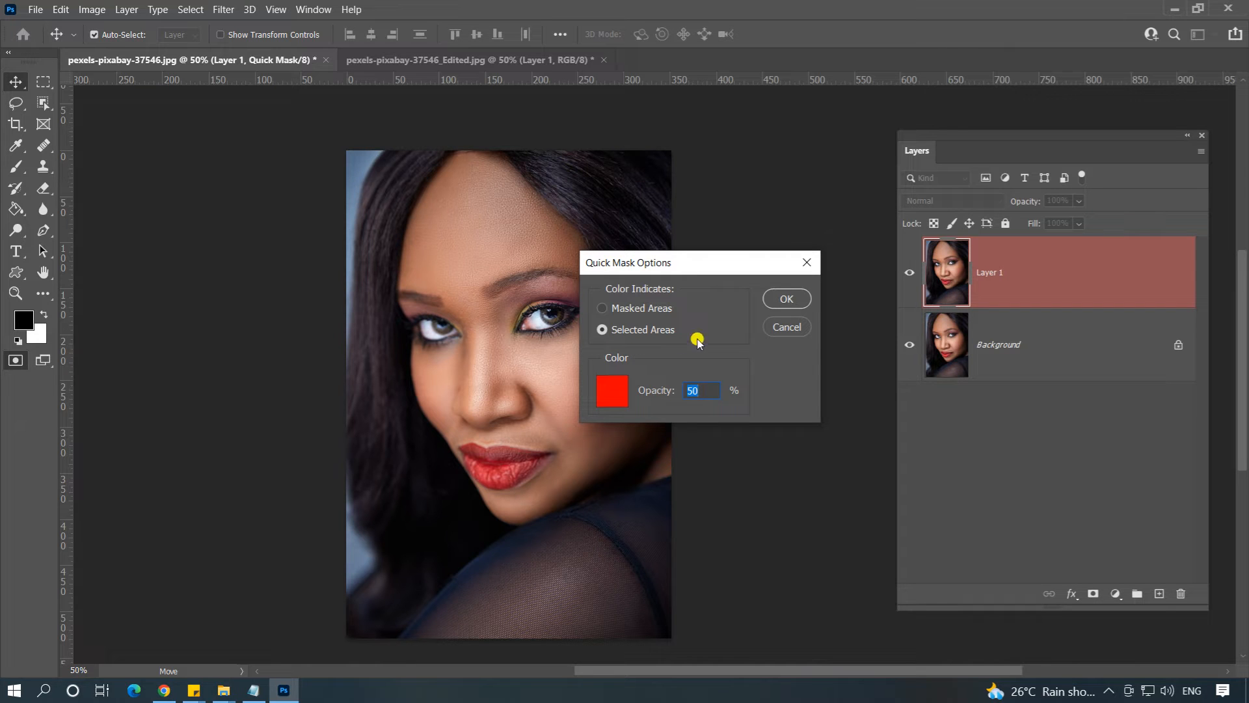
click(788, 299)
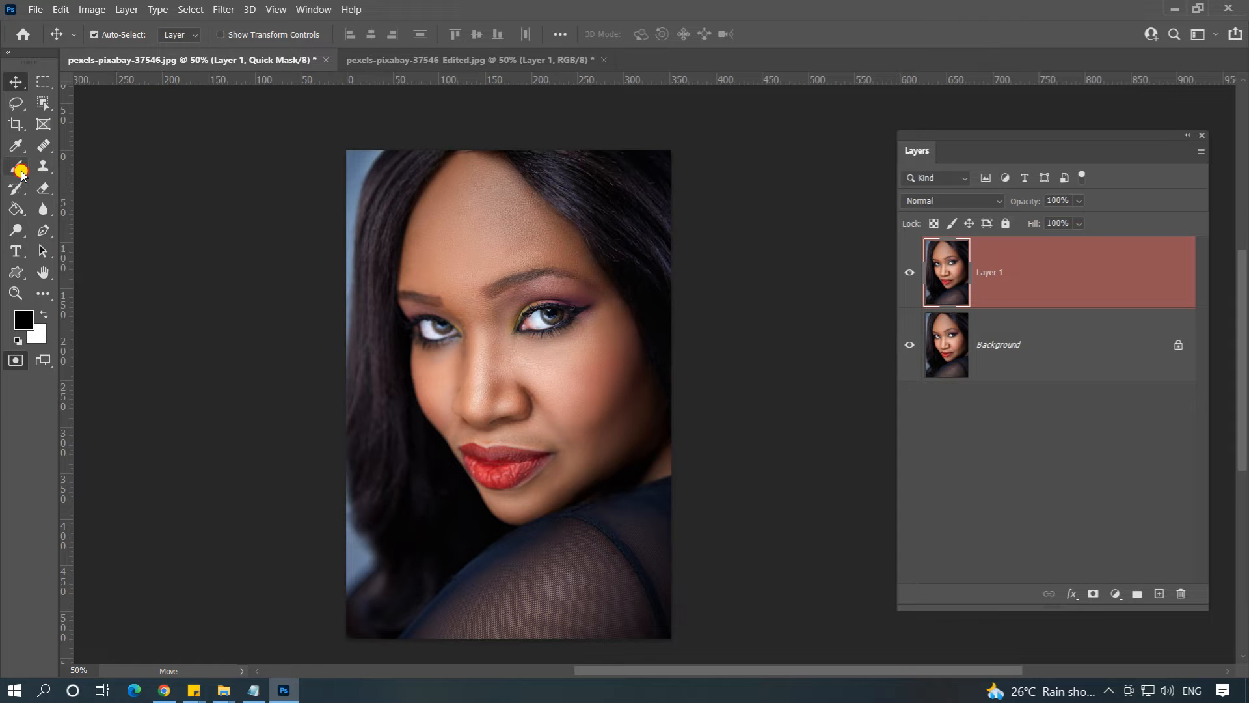
Paint the Quick Mask over the whole face with a 150 px Soft Round brush at 50% hardness, trimming the hair edge with white
click(20, 173)
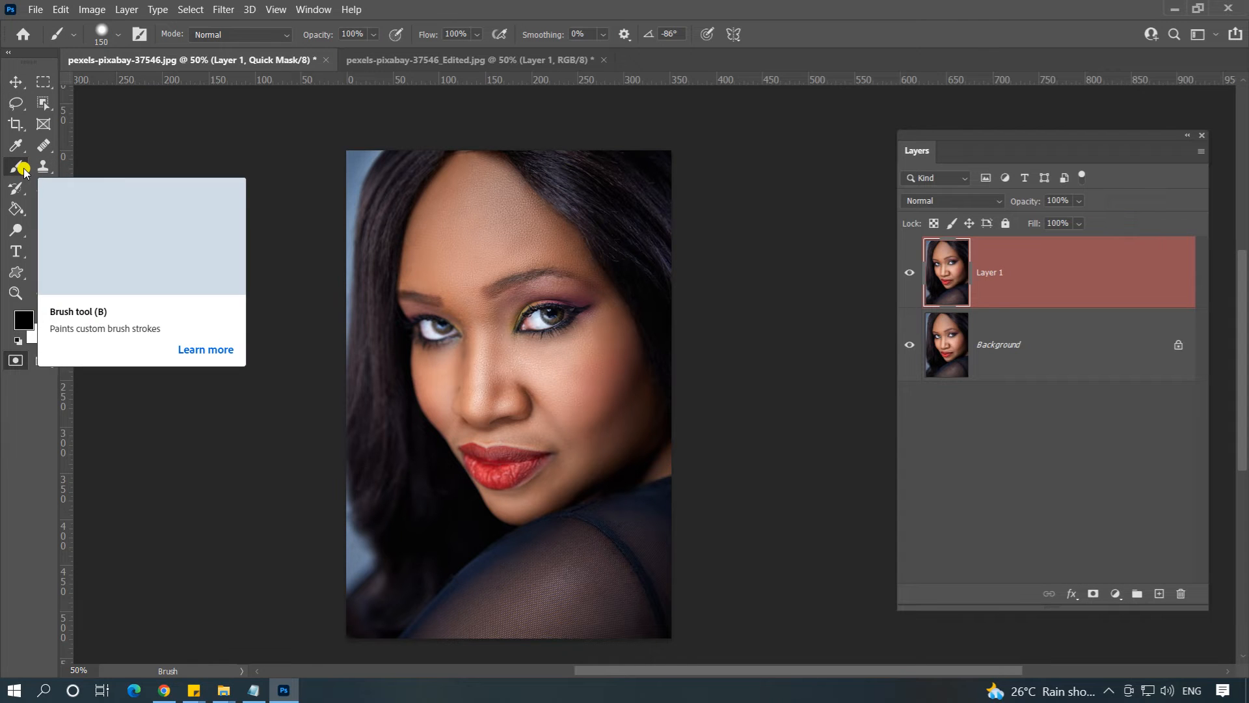
click(101, 36)
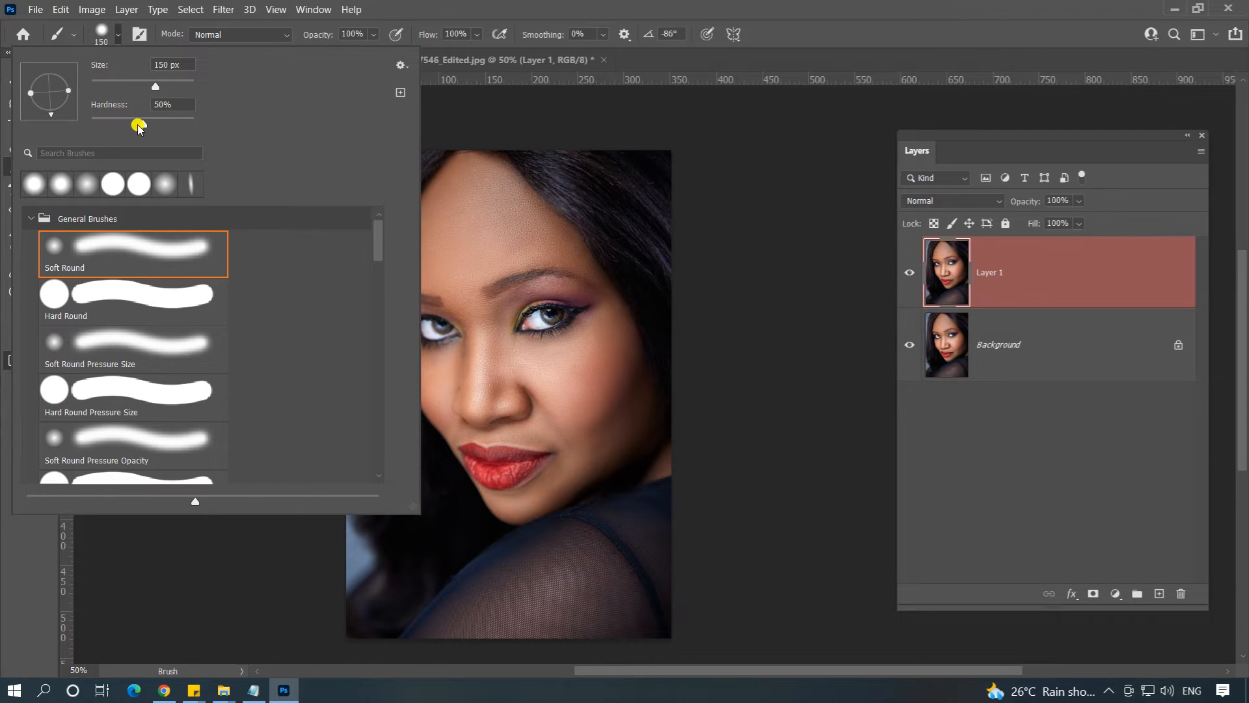
click(444, 6)
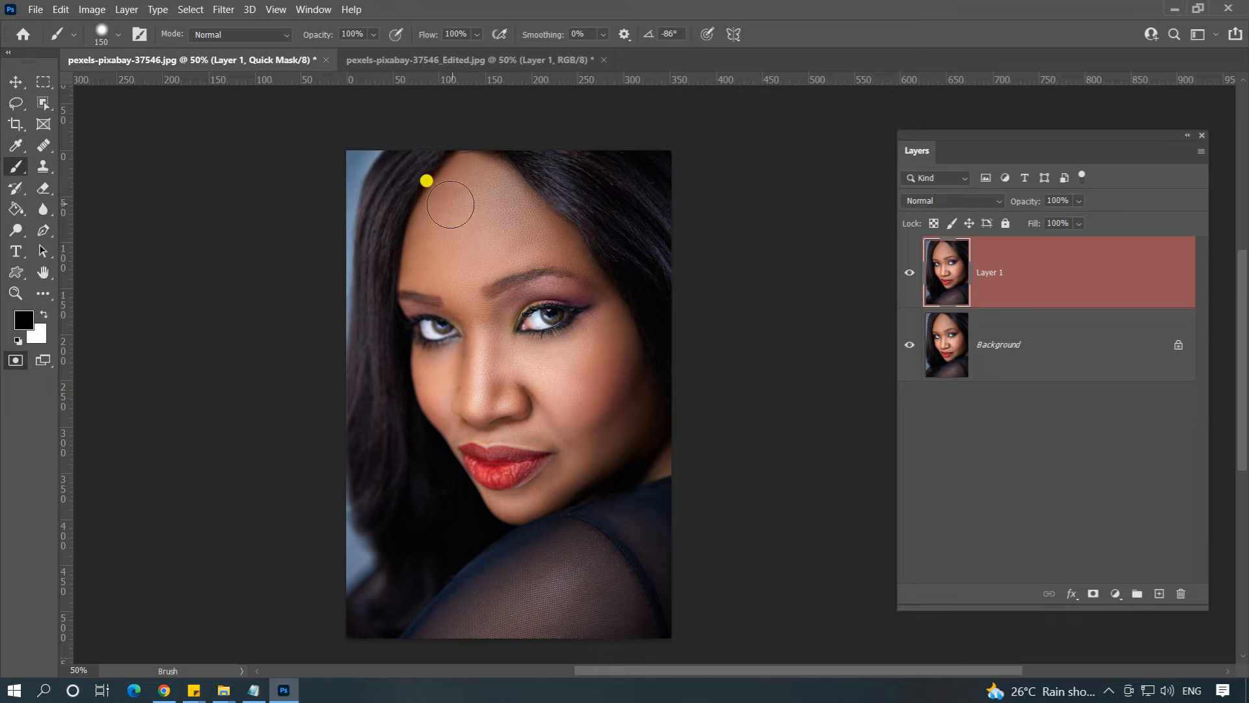
mouse_move(463, 179)
mouse_down()
mouse_move(496, 194)
mouse_move(619, 350)
mouse_move(585, 397)
mouse_move(504, 204)
mouse_move(476, 264)
mouse_move(483, 434)
mouse_move(501, 453)
mouse_move(466, 425)
mouse_move(510, 462)
mouse_move(518, 500)
mouse_move(573, 477)
mouse_move(466, 175)
mouse_move(426, 320)
mouse_up()
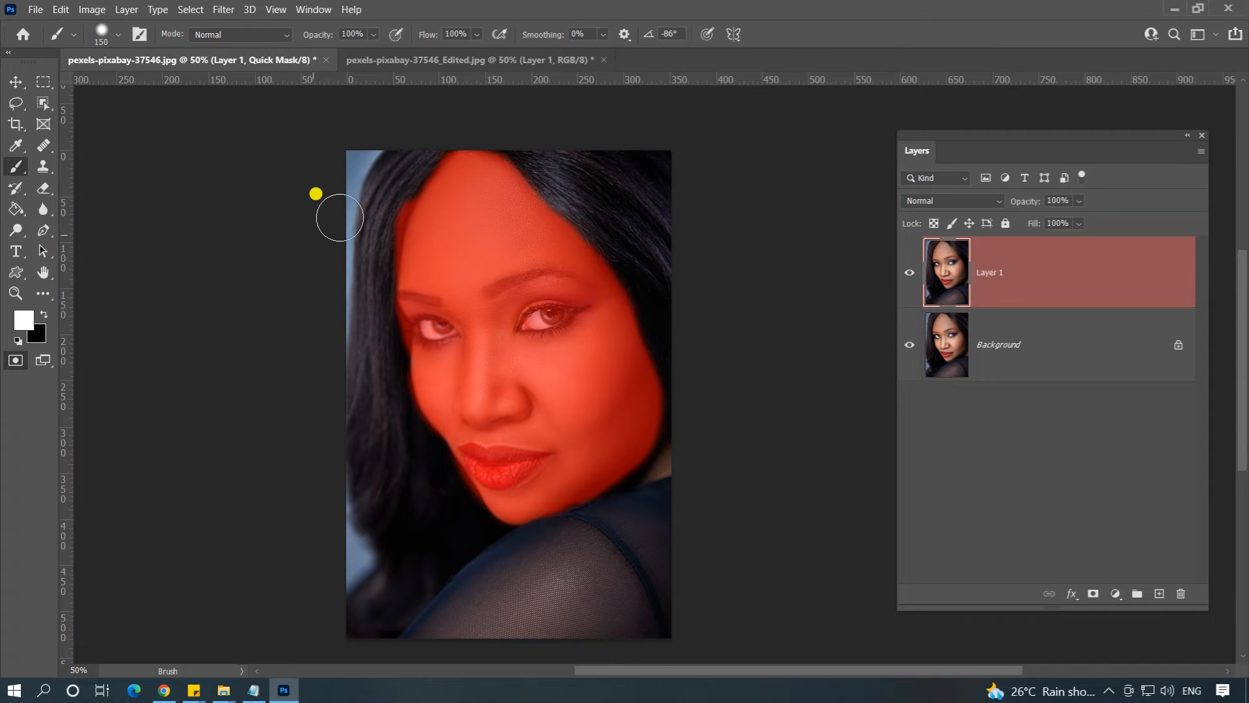
scroll(384, 218, up, 1)
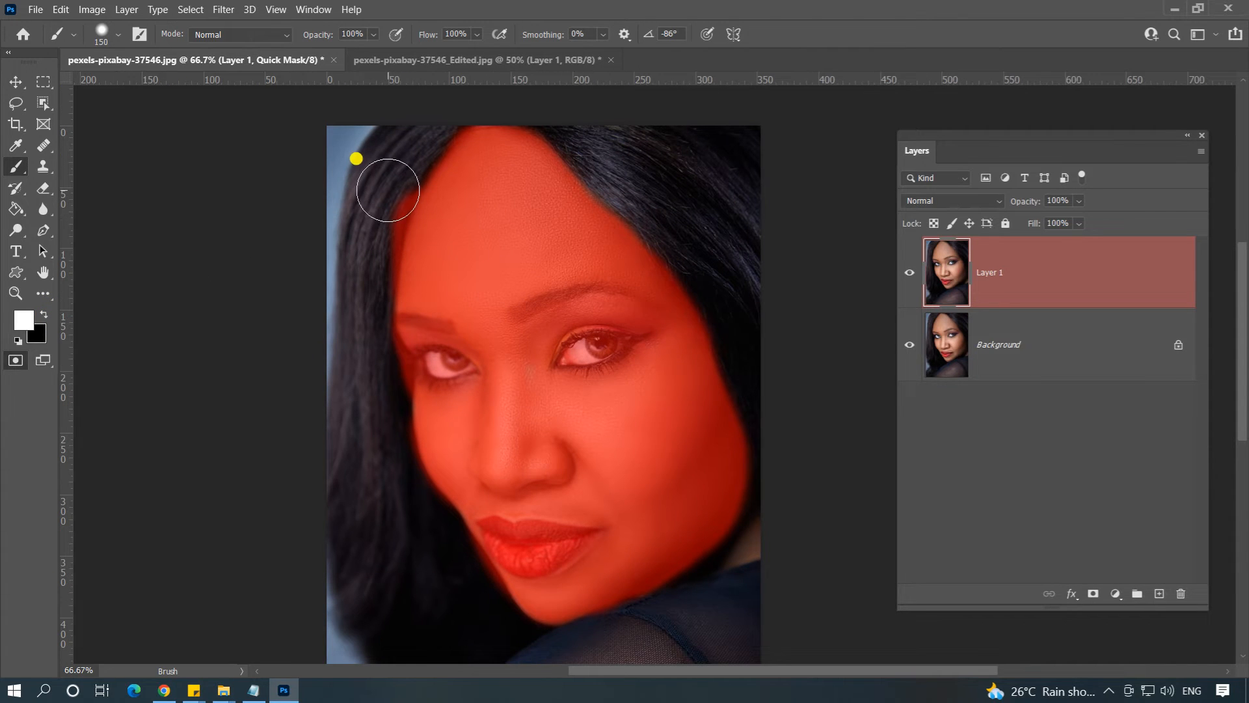
mouse_move(388, 176)
mouse_down()
mouse_move(357, 265)
mouse_move(380, 195)
mouse_move(380, 379)
mouse_up()
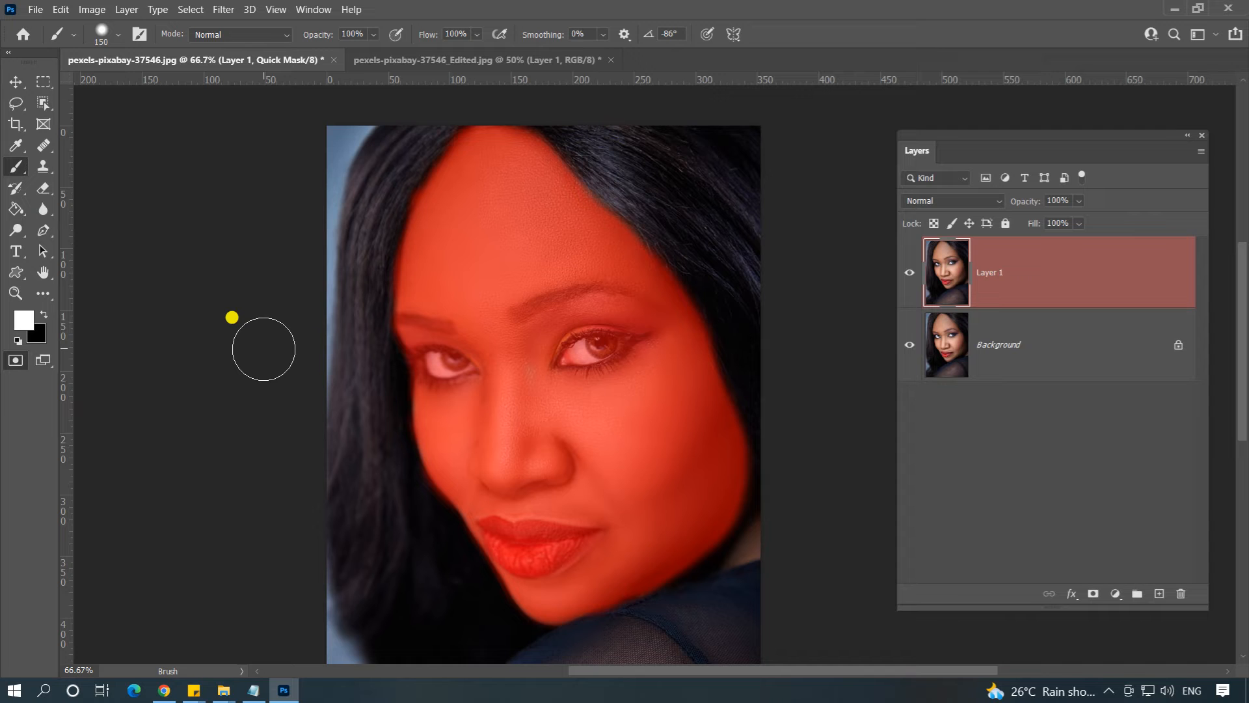
Convert the Quick Mask into a selection and copy the selected face from Layer 1 onto a new layer
key(q)
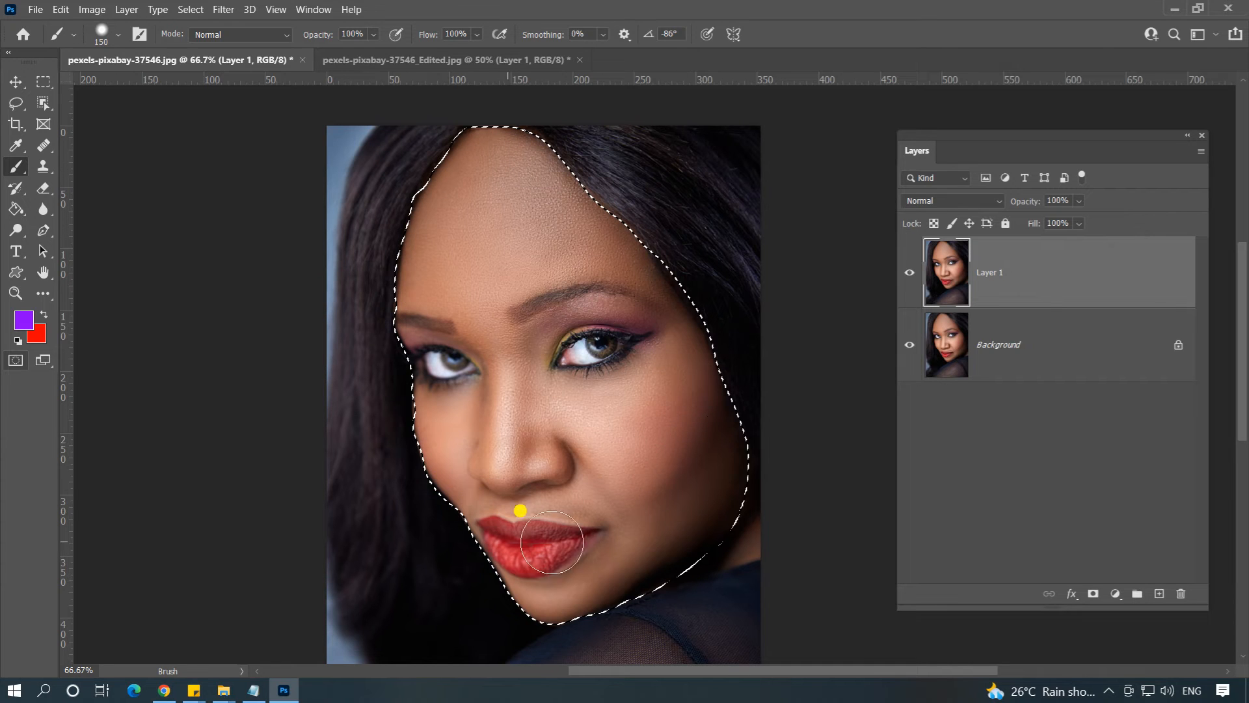
key(v)
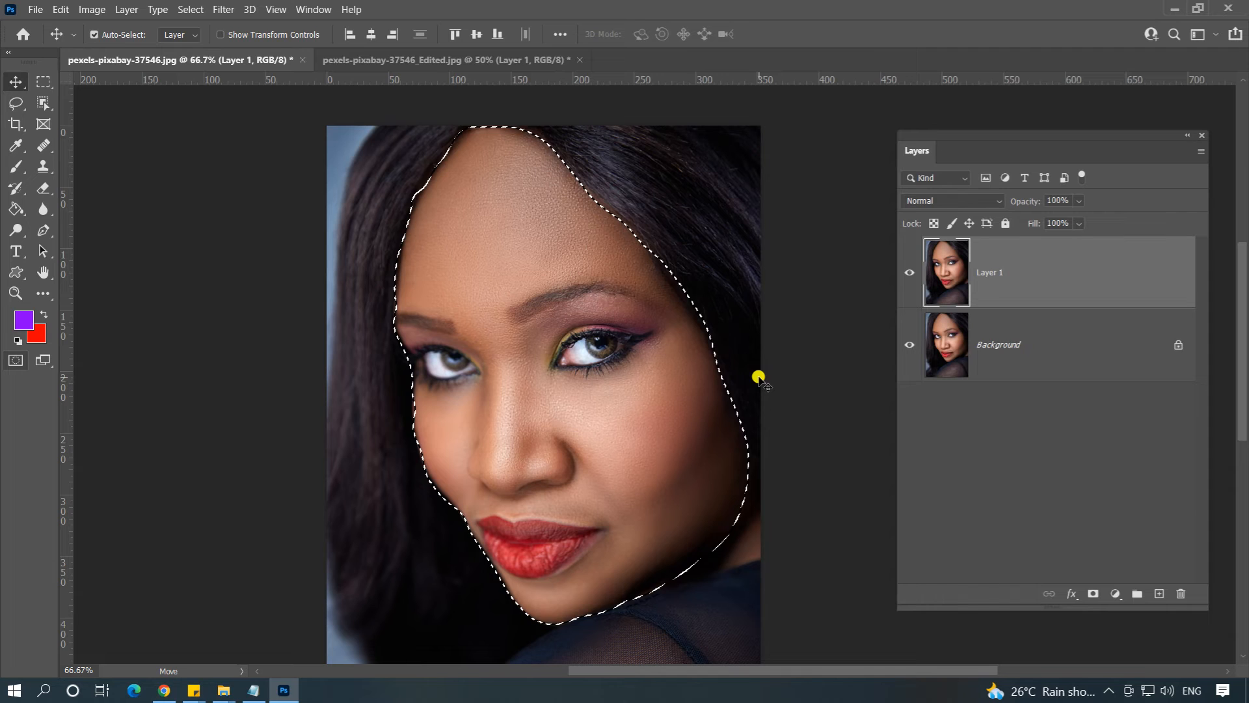
key(ctrl)
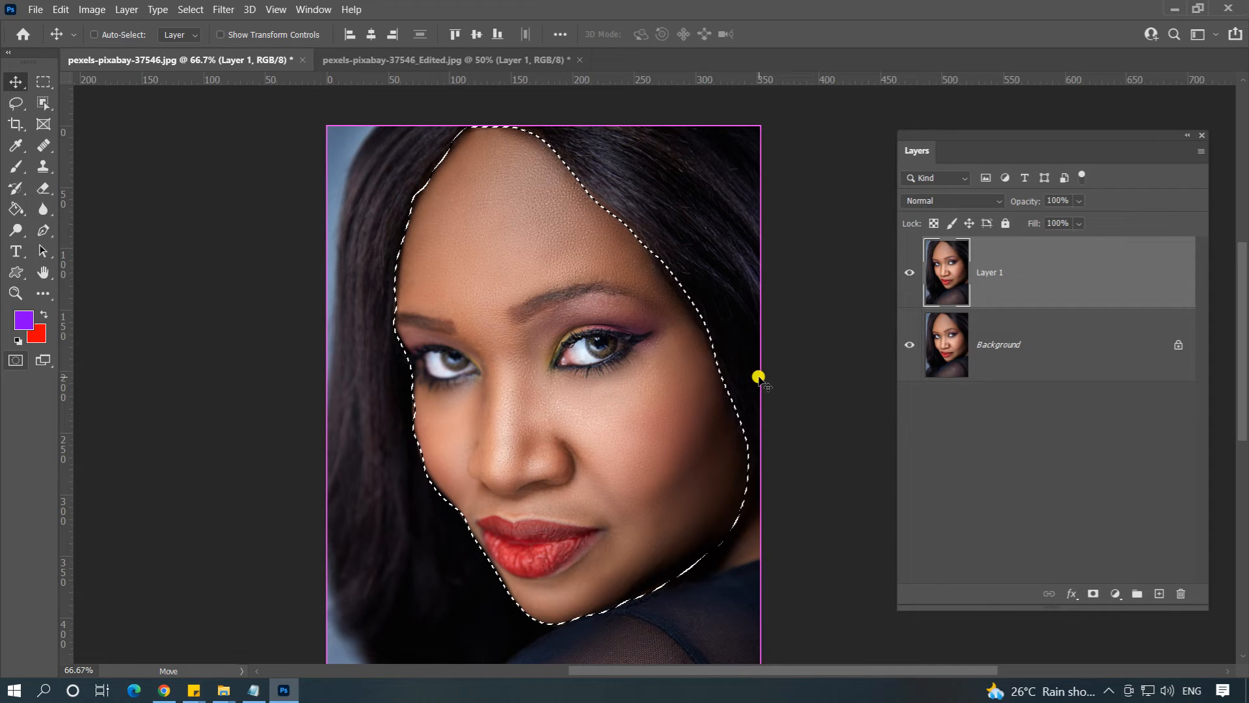
key(ctrl+j)
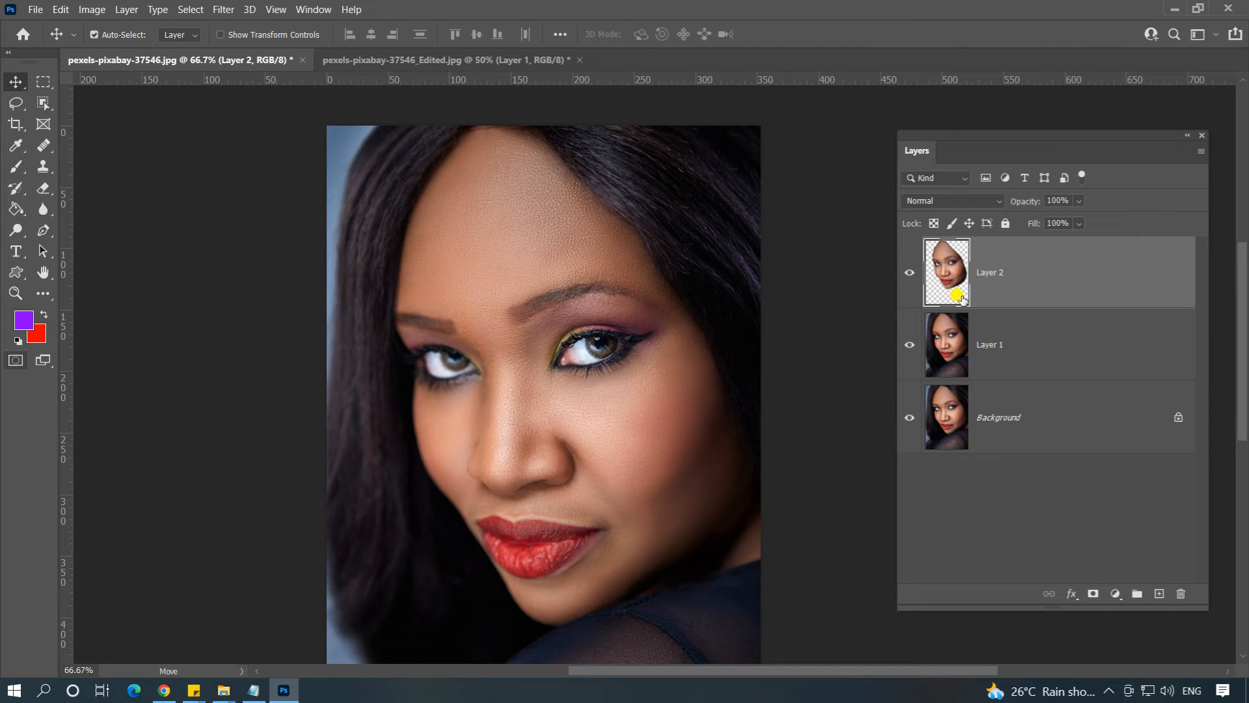
Hide Layer 1 and the Background to inspect the isolated face cutout, and show both layers again
click(909, 344)
click(910, 417)
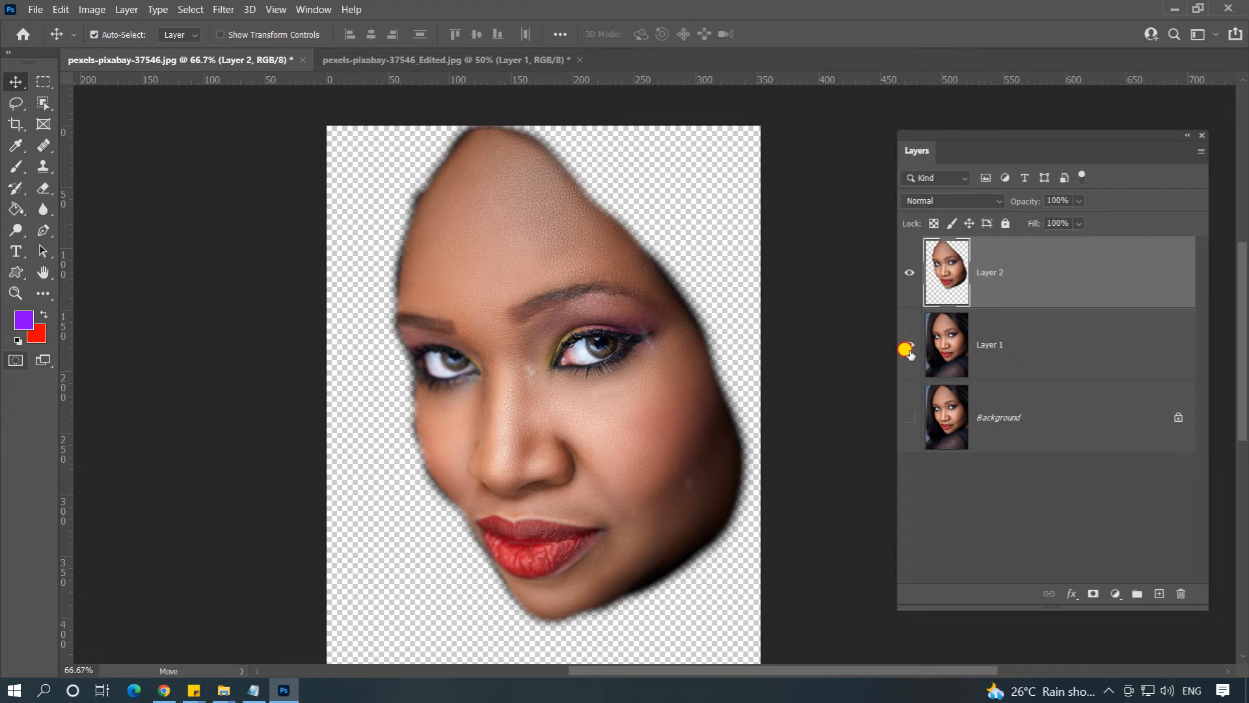
click(908, 347)
click(906, 417)
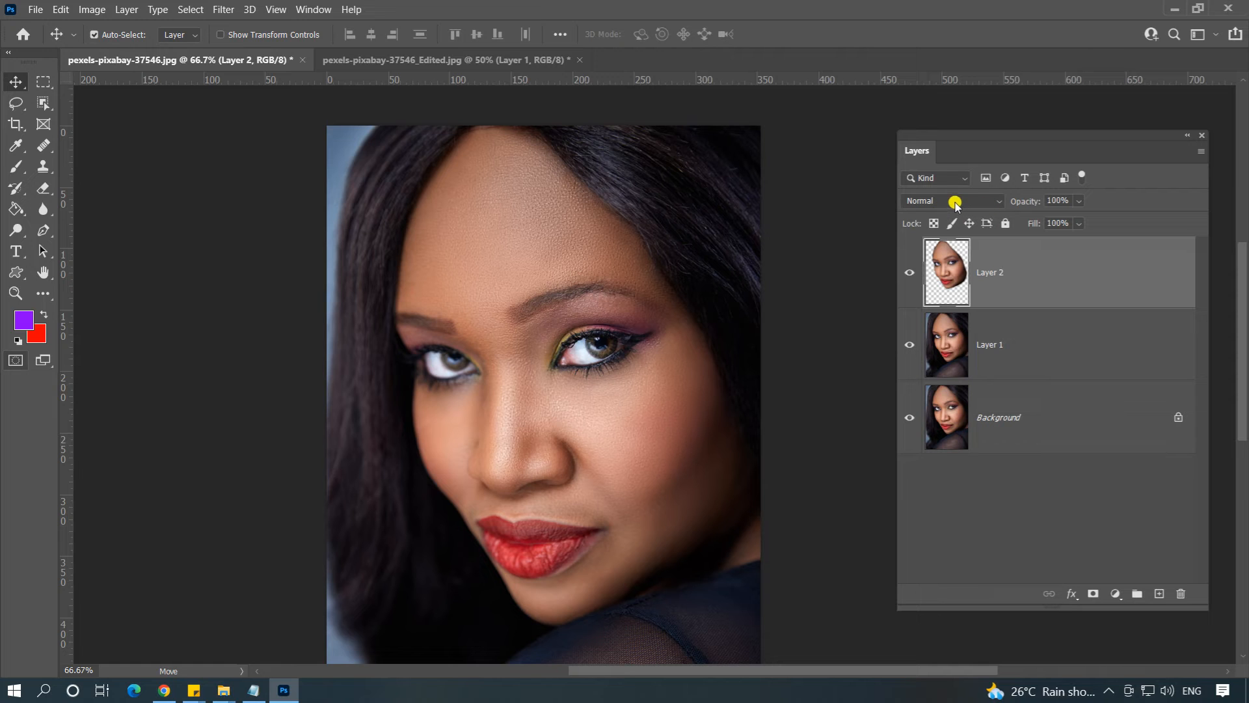
Set the face layer's blending mode to Screen and its opacity to 65%
click(995, 201)
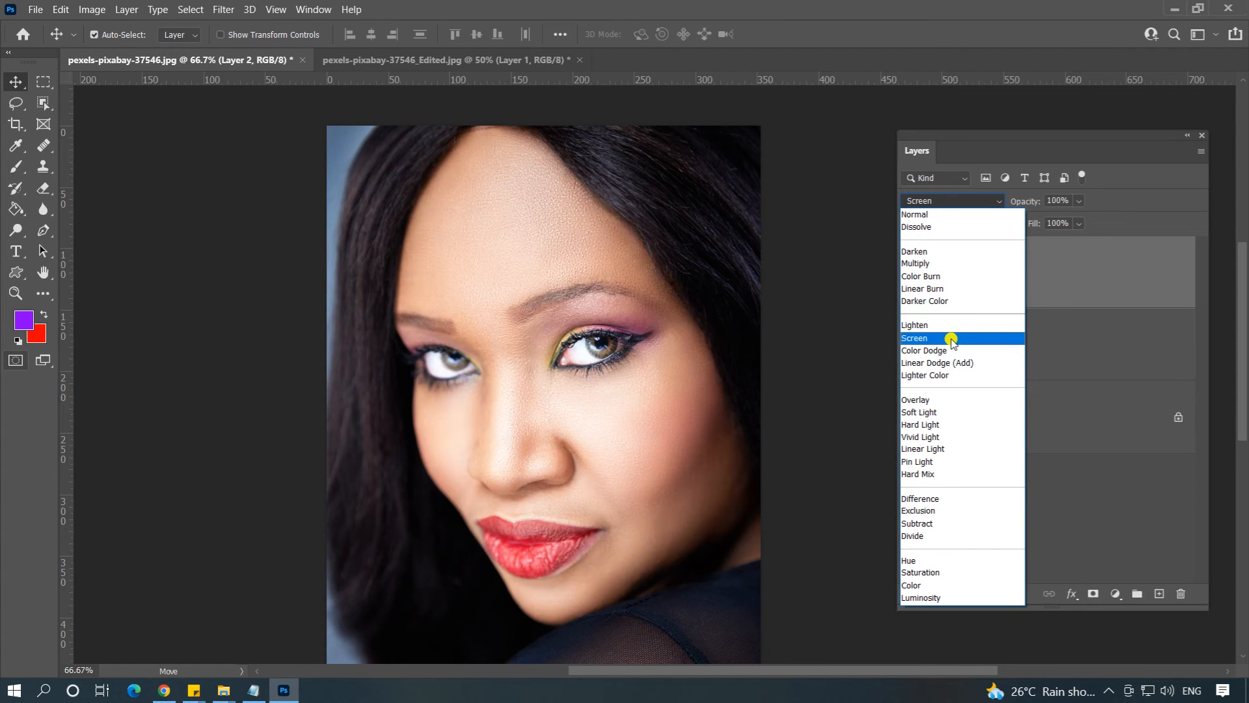
click(952, 339)
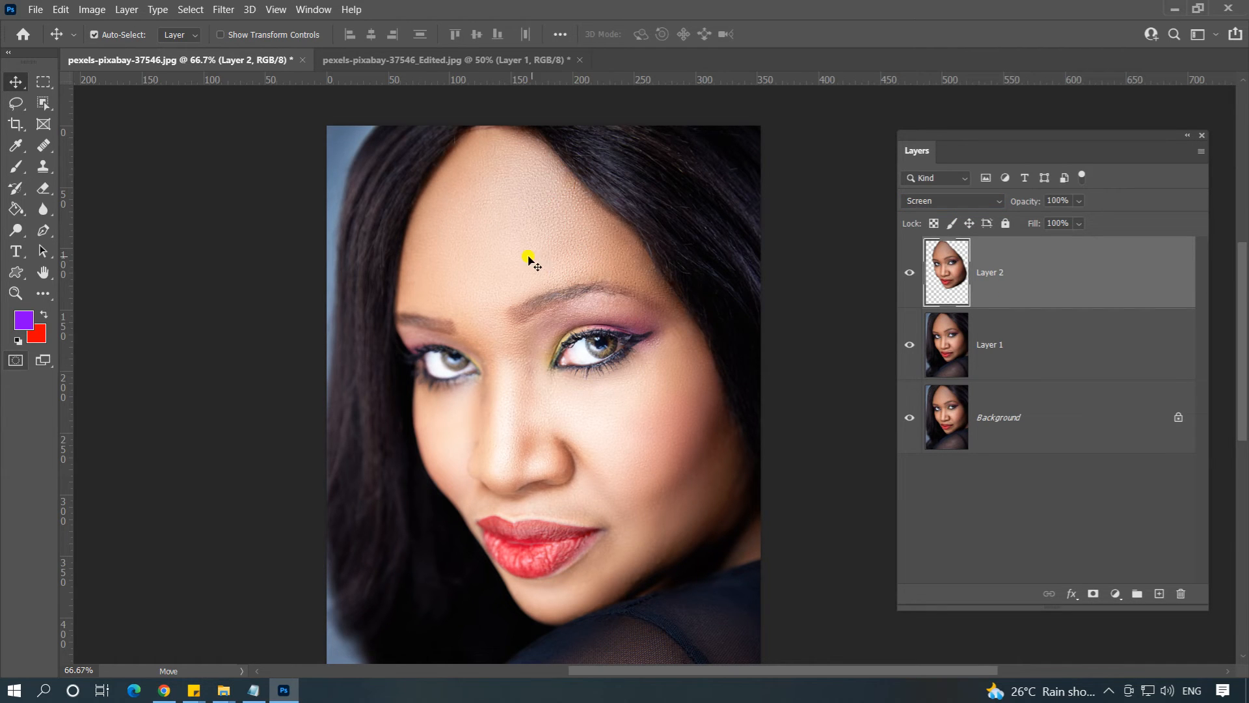
click(1079, 200)
drag(1097, 220, 1072, 228)
click(1097, 140)
Merge the face layer with Layer 1 and toggle the merged layer's visibility to compare it with the original
ctrl+click(1031, 344)
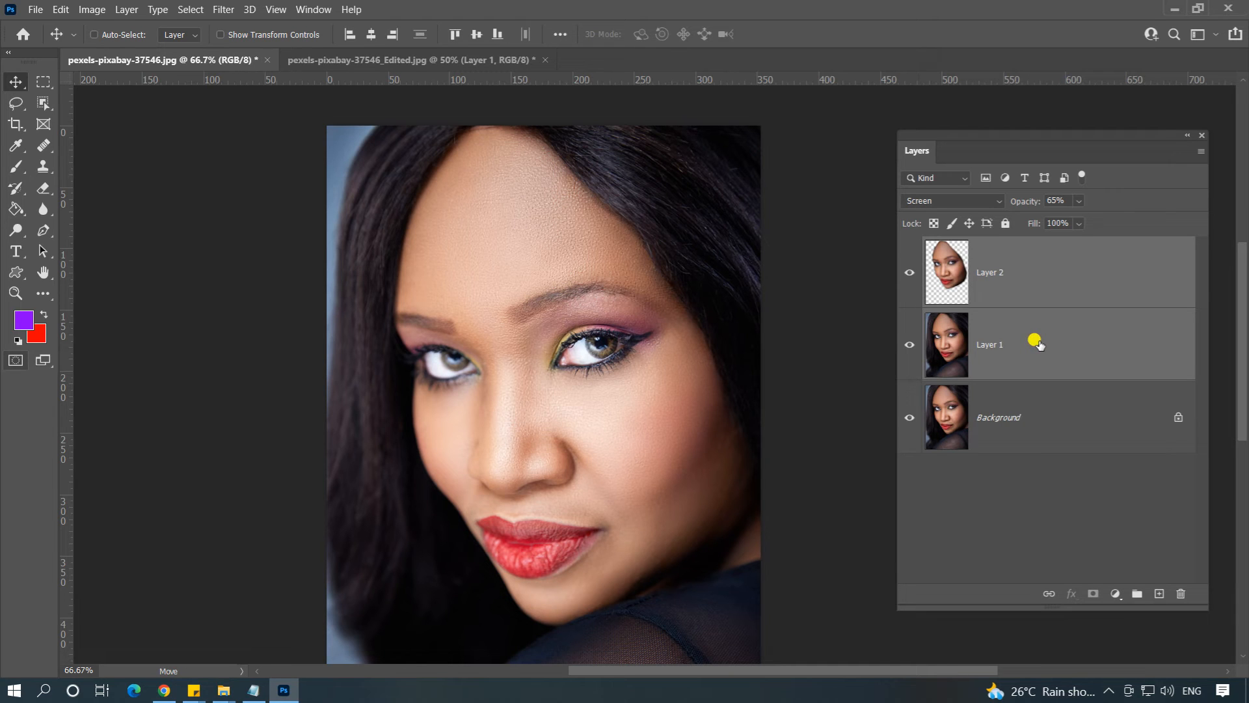
key(ctrl+e)
click(910, 273)
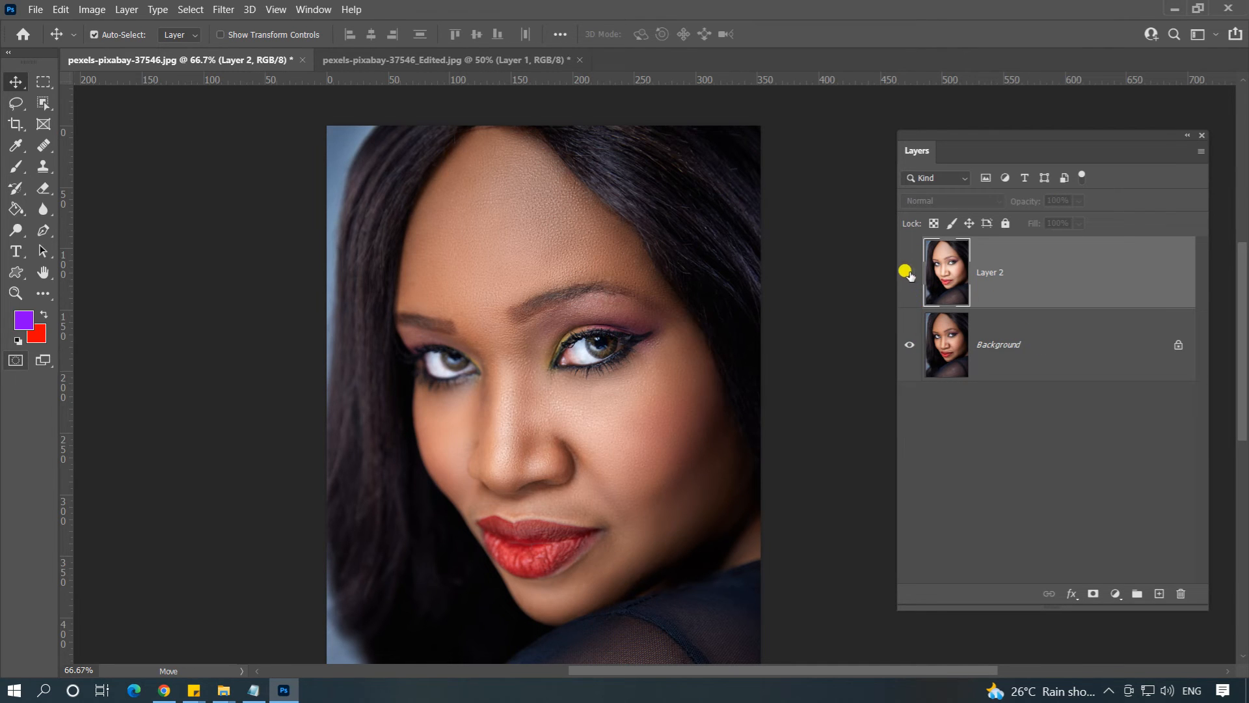
click(909, 273)
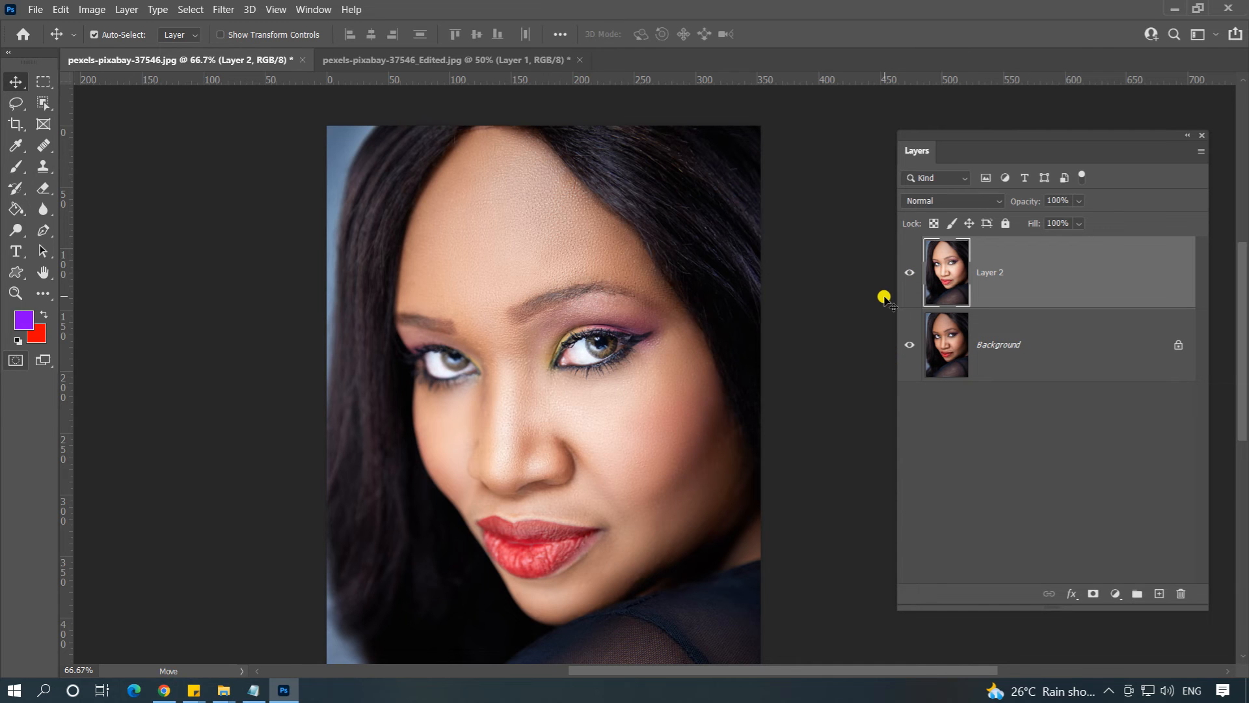